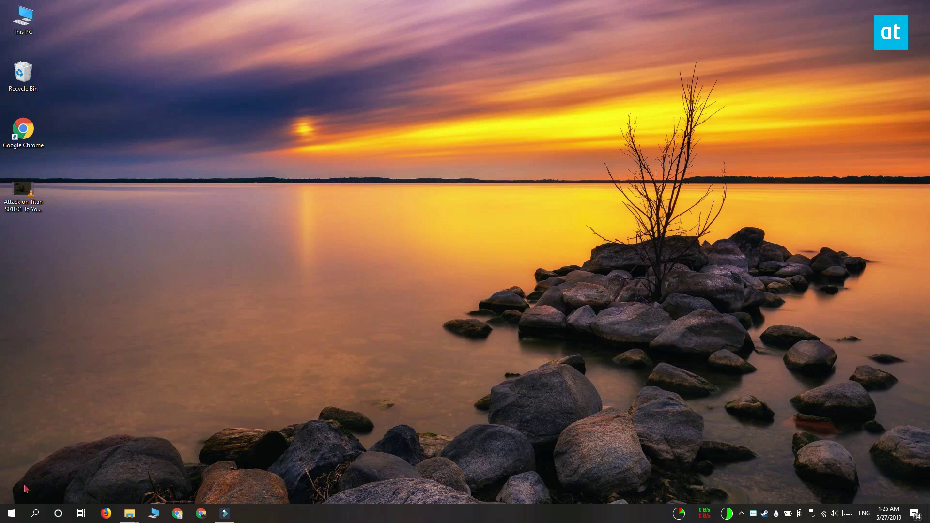
Launch HandBrake from the Start menu's All apps list via the H letter index.
click(12, 514)
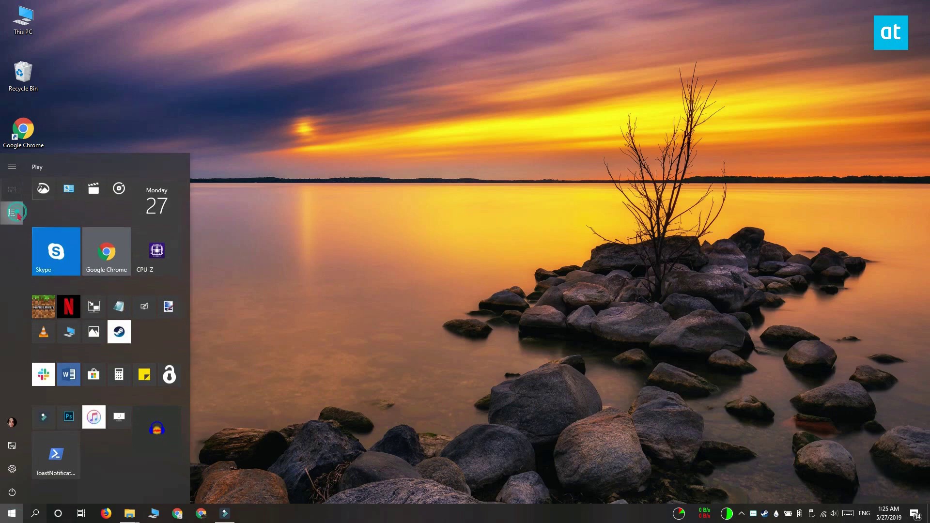
click(17, 215)
click(43, 200)
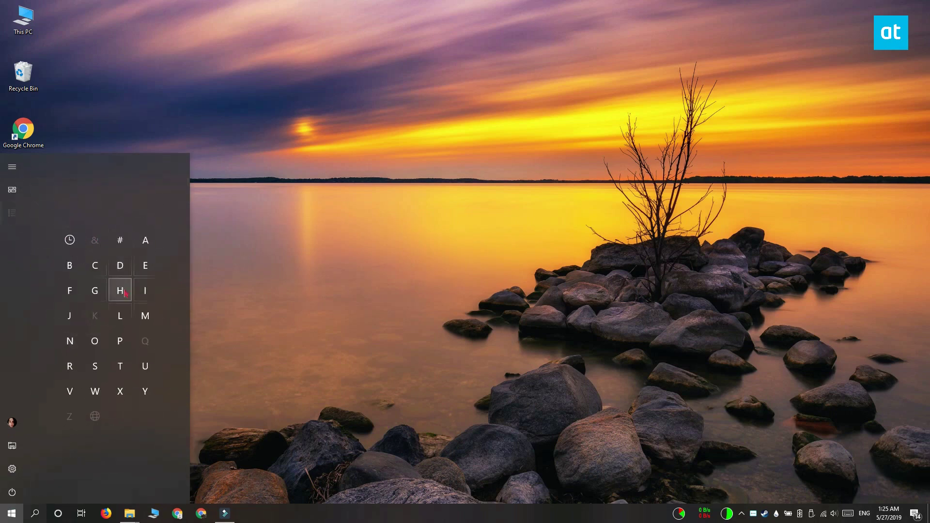
click(121, 291)
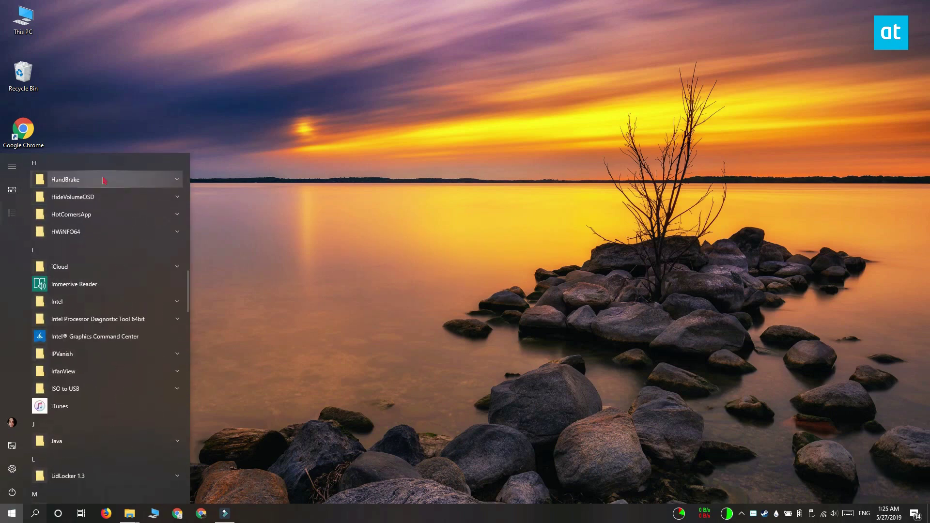
click(124, 198)
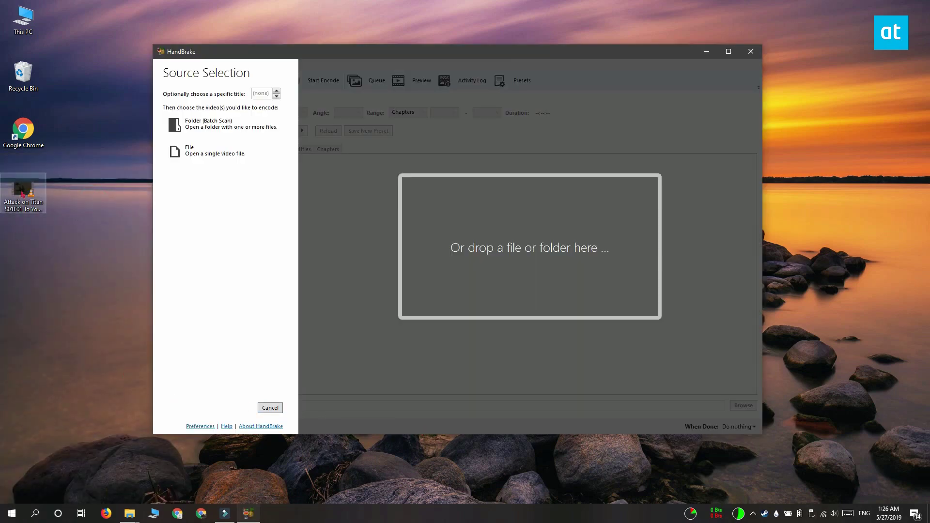
Load the Attack on Titan episode as source and keep only its first audio track (5.1 HE-AAC).
drag(21, 191, 529, 282)
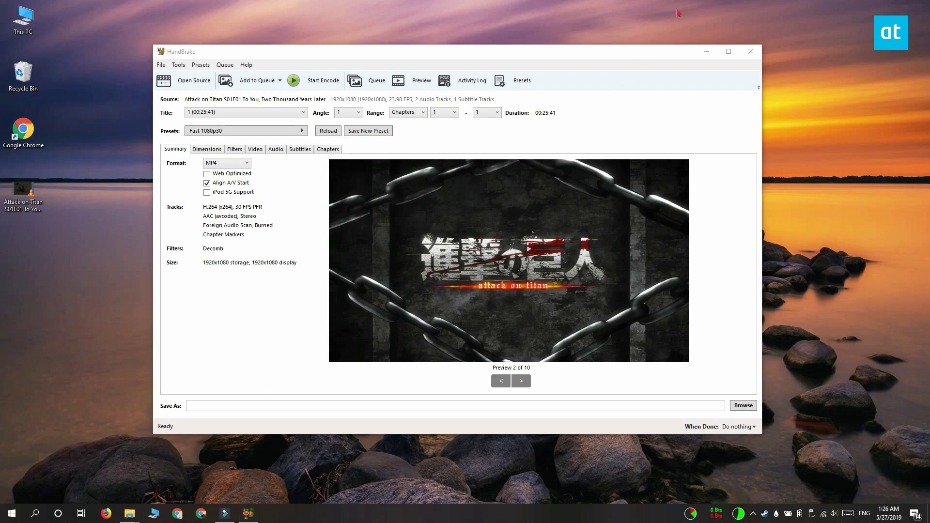
click(277, 150)
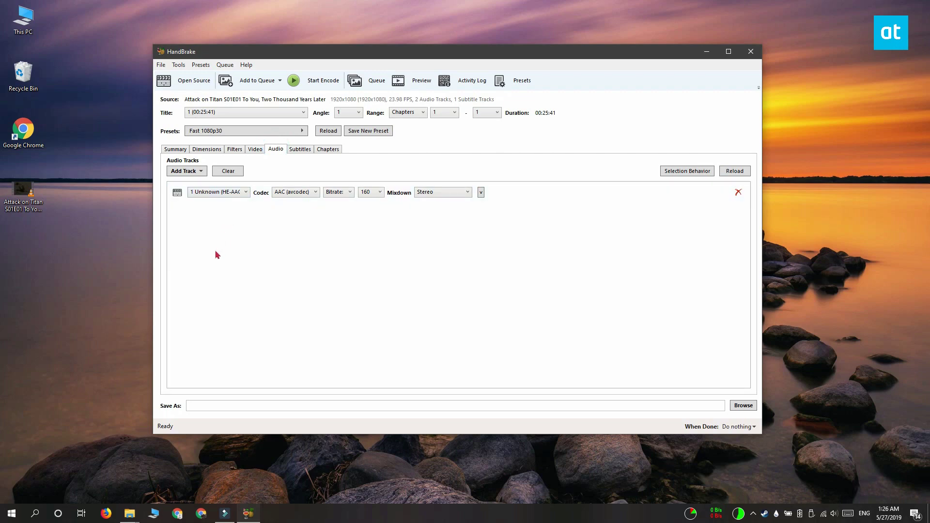
click(246, 193)
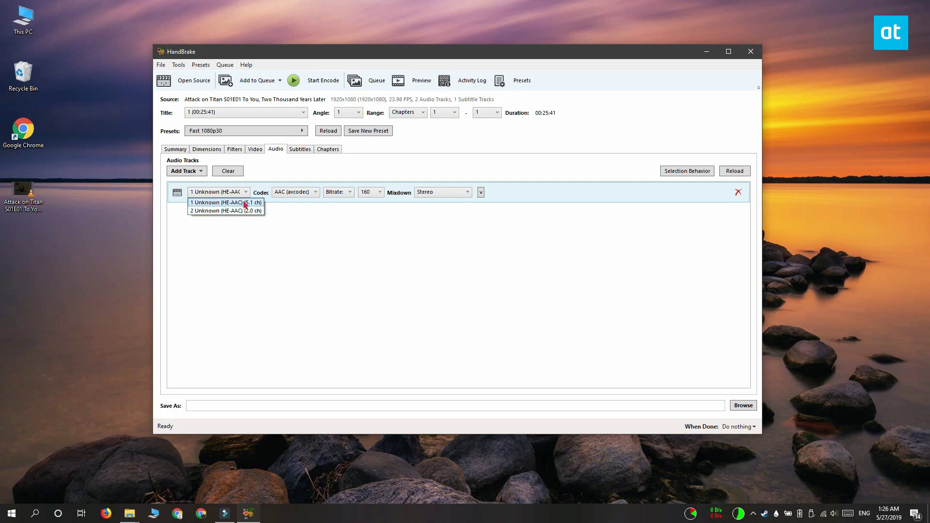
click(244, 202)
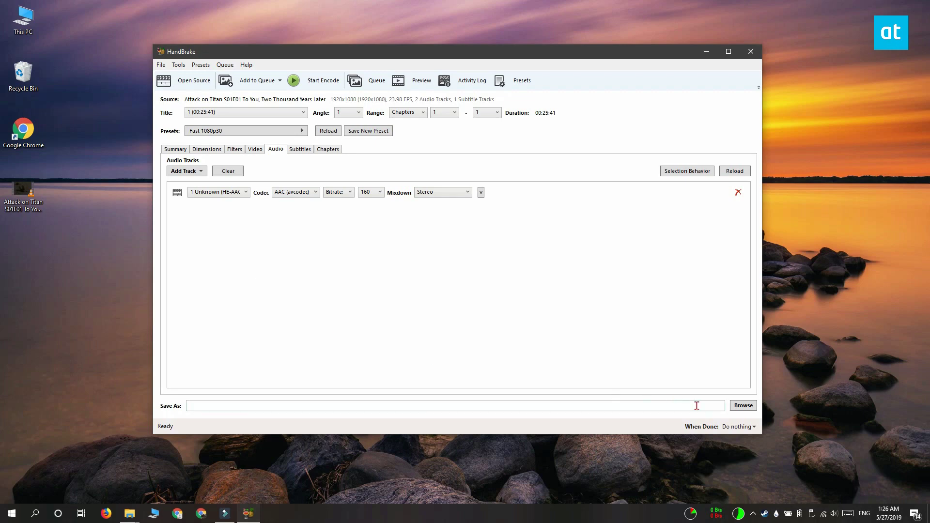
Set the output to 1.mp4 on the desktop and encode the video.
click(742, 406)
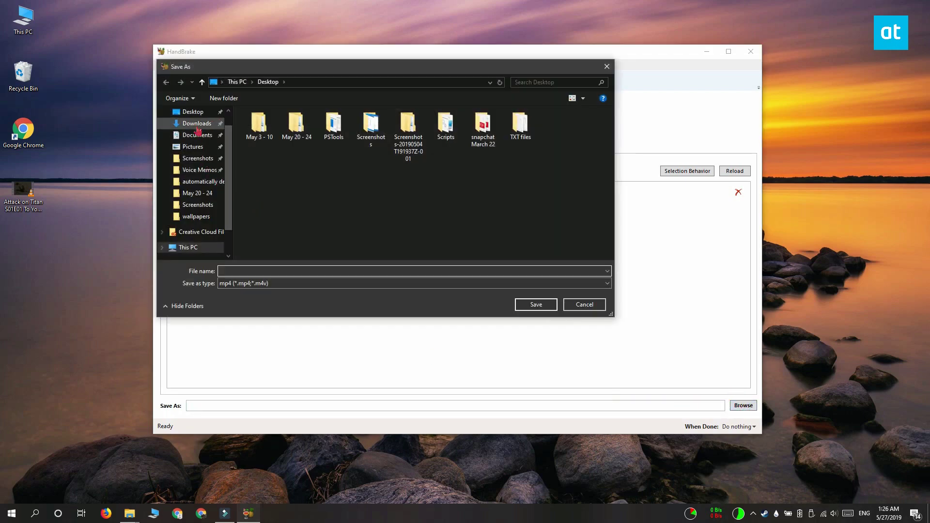
click(285, 271)
text(1)
click(545, 304)
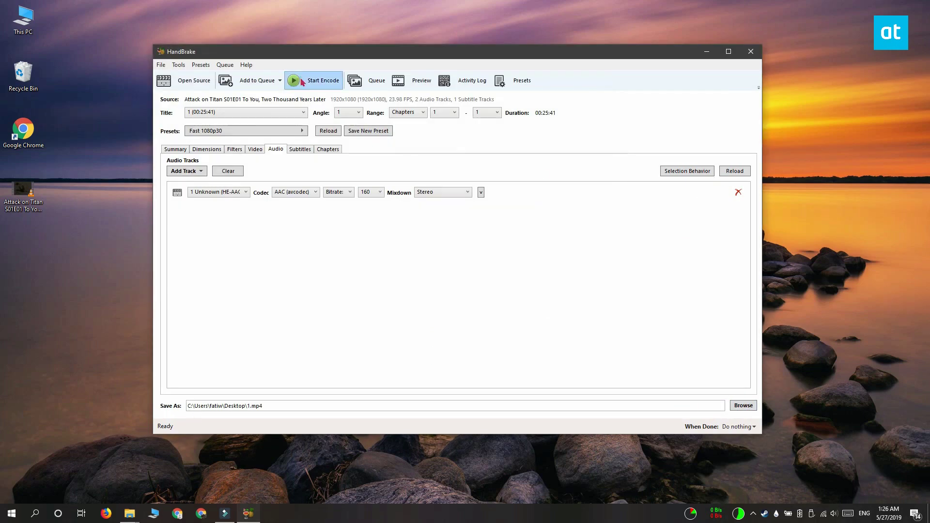
click(315, 81)
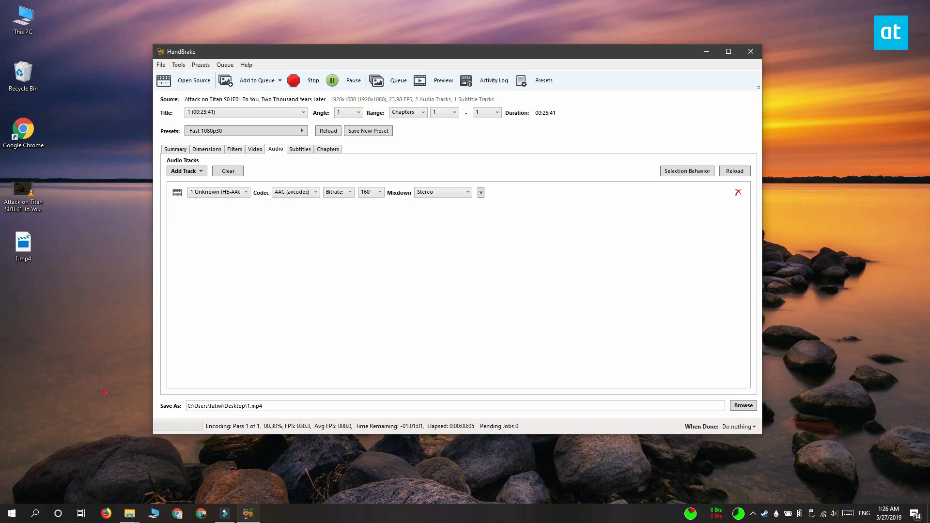
click(392, 218)
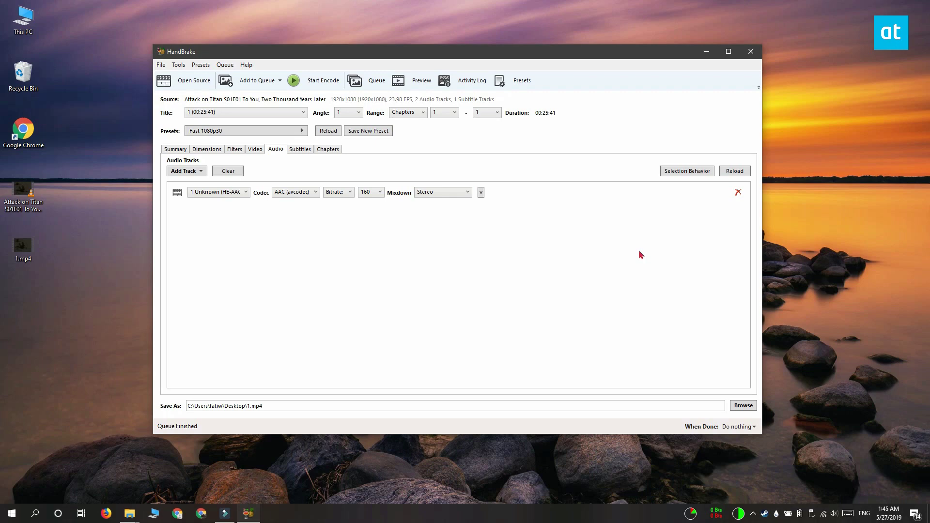
Close HandBrake once the queue finishes and launch VLC media player from Start.
click(750, 50)
click(12, 513)
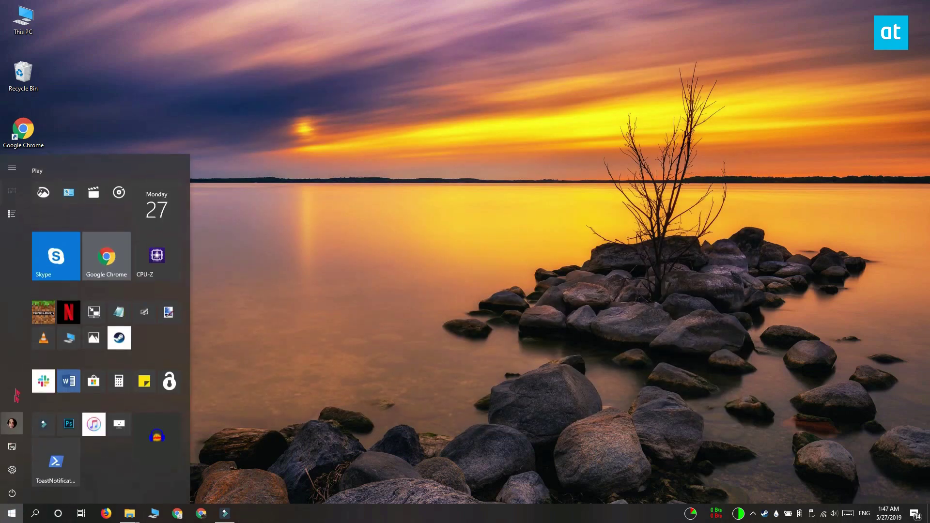
click(44, 334)
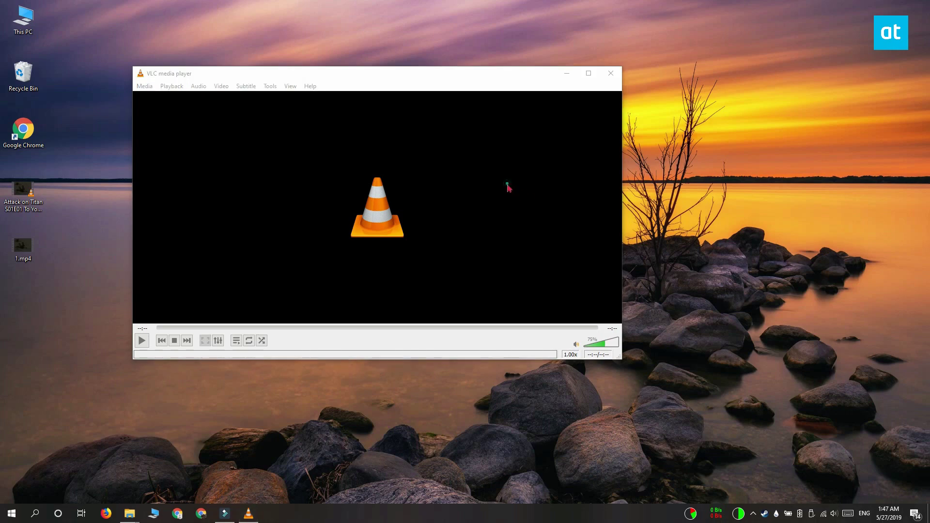
Start a Convert/Save job in VLC with Desktop\1.mp4 as the source file.
click(143, 87)
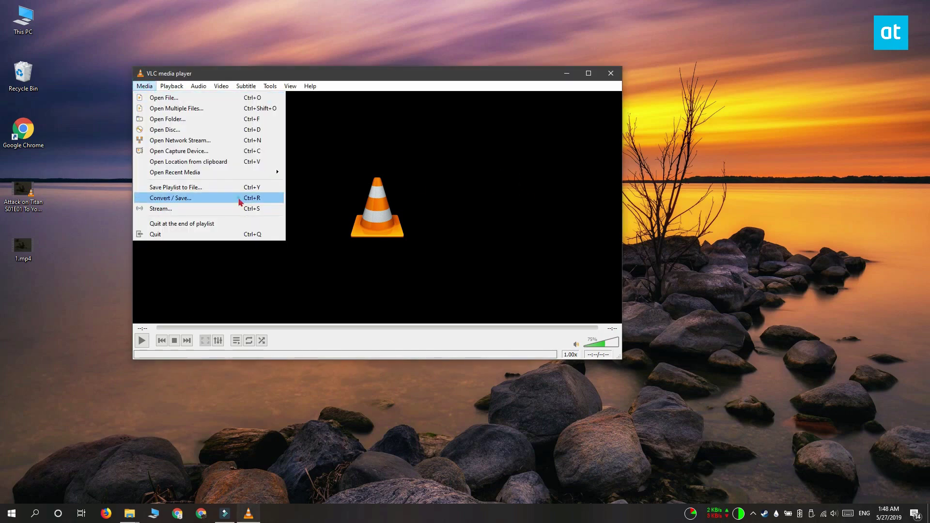
click(239, 198)
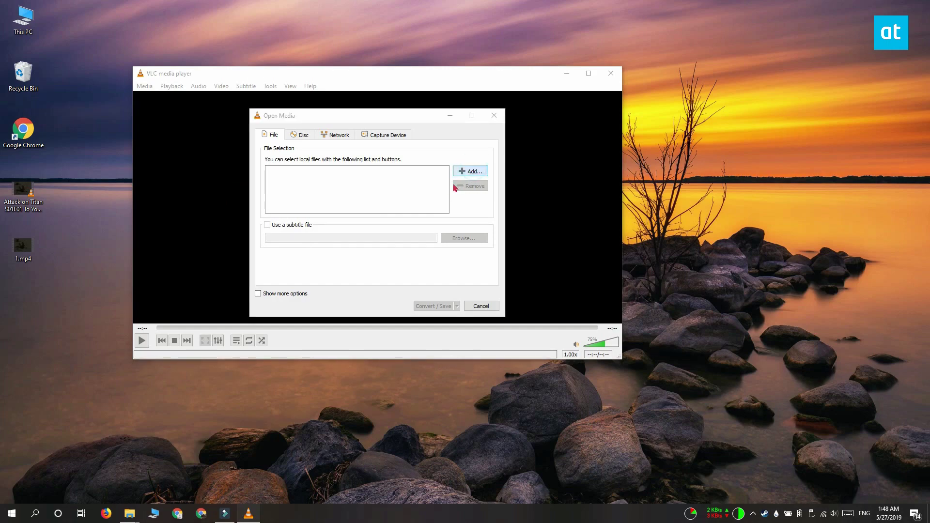
click(470, 171)
click(289, 194)
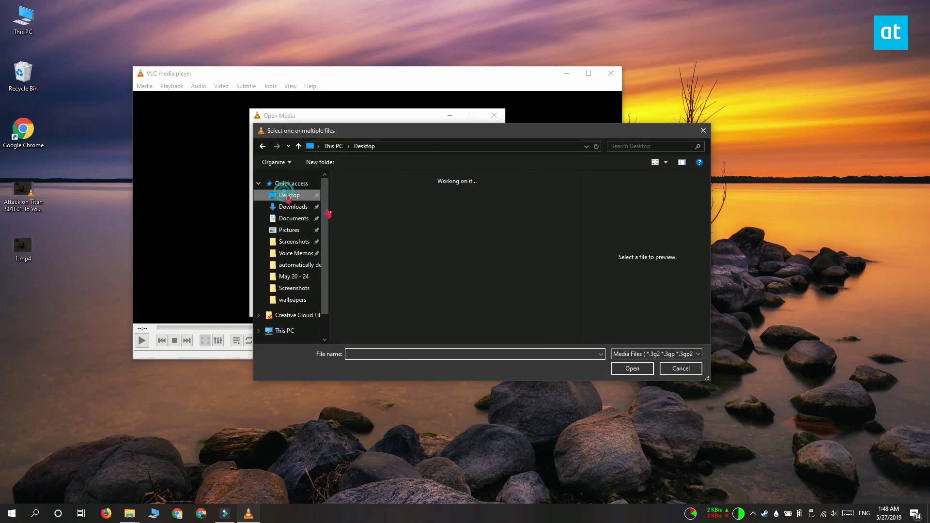
double_click(436, 245)
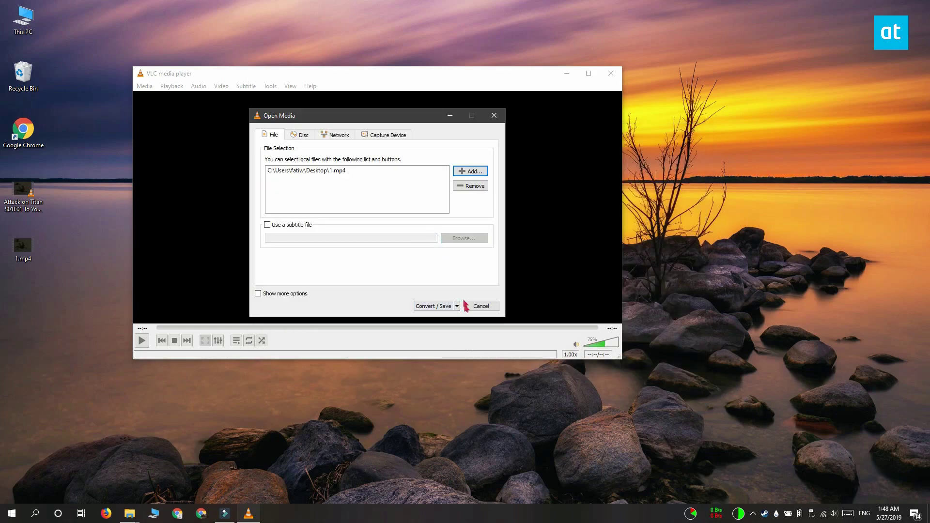
click(457, 306)
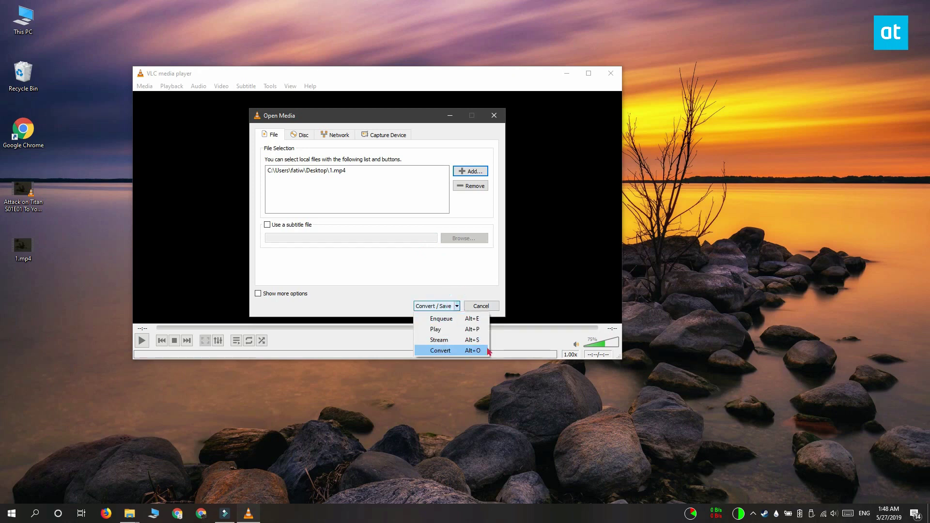
click(484, 351)
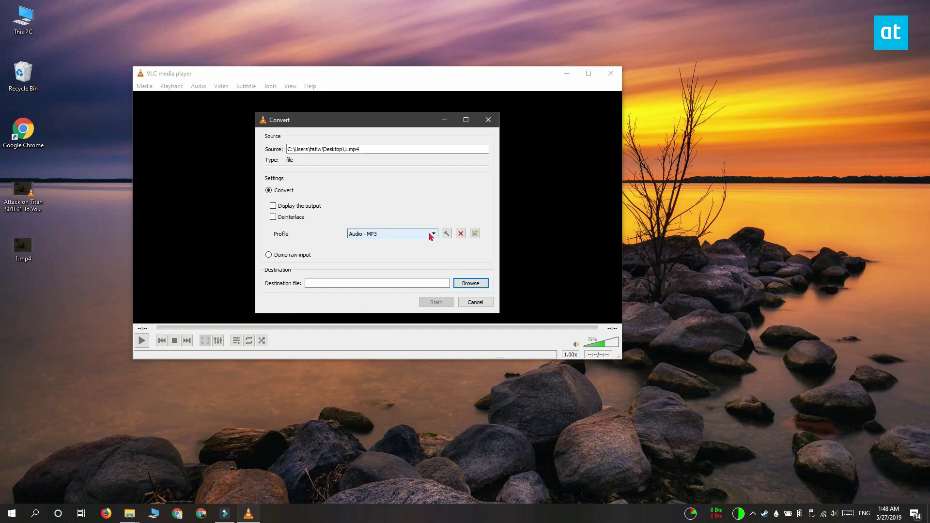
Convert to the Audio - MP3 profile, saving the output as 1.mp3 on the desktop.
click(431, 236)
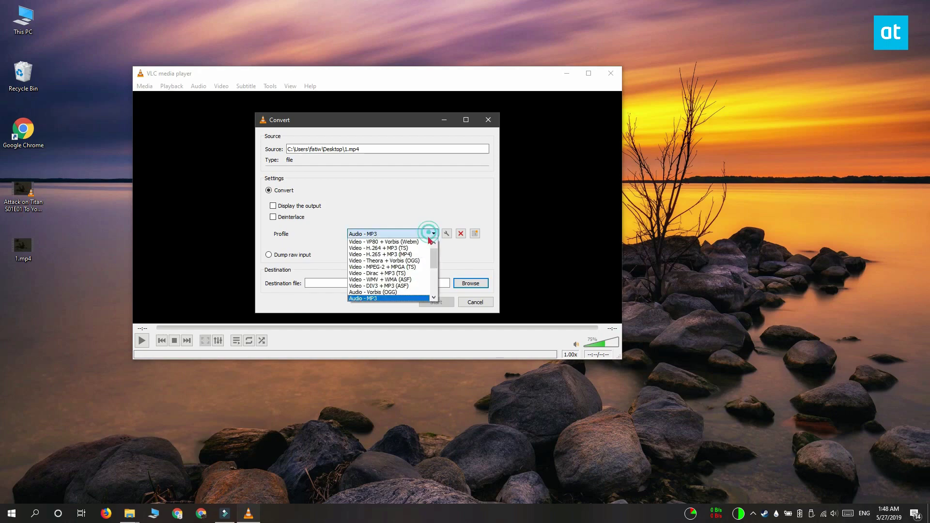
click(403, 299)
click(340, 283)
click(470, 284)
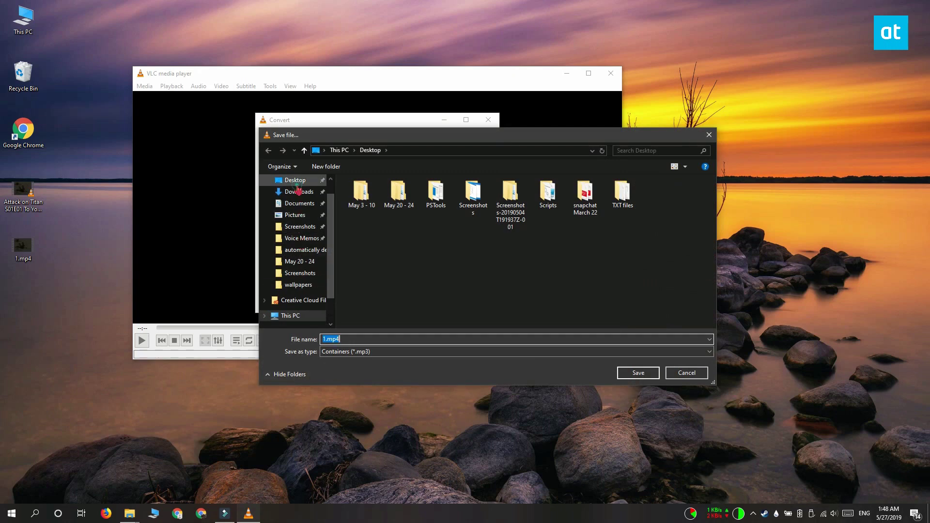
click(492, 338)
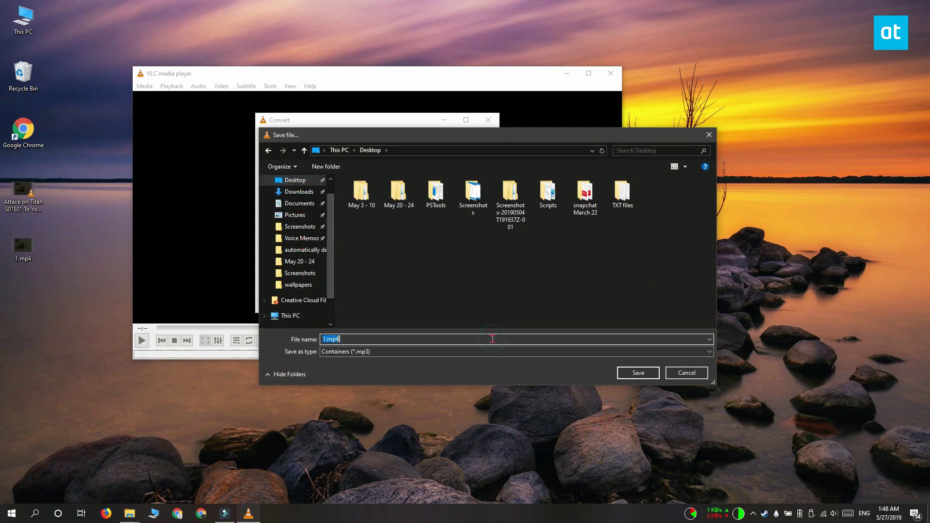
text(1)
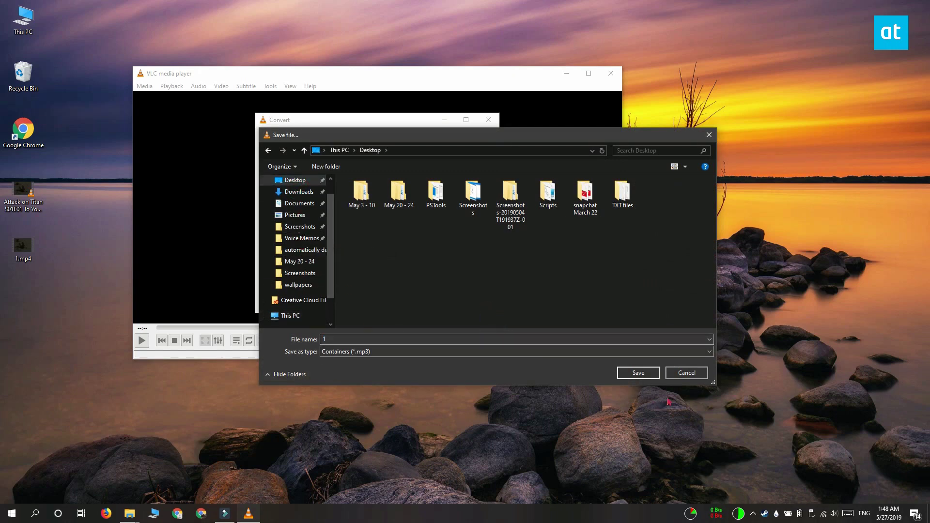
click(639, 374)
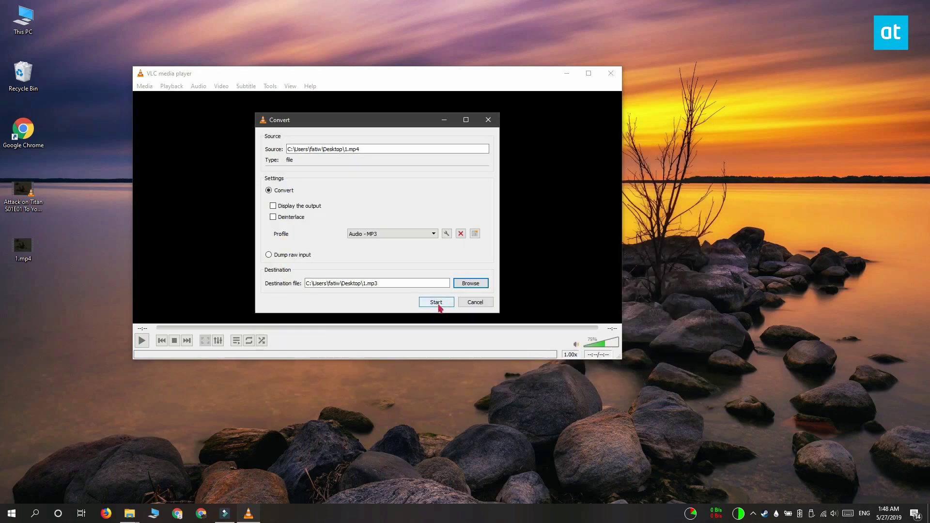
click(436, 303)
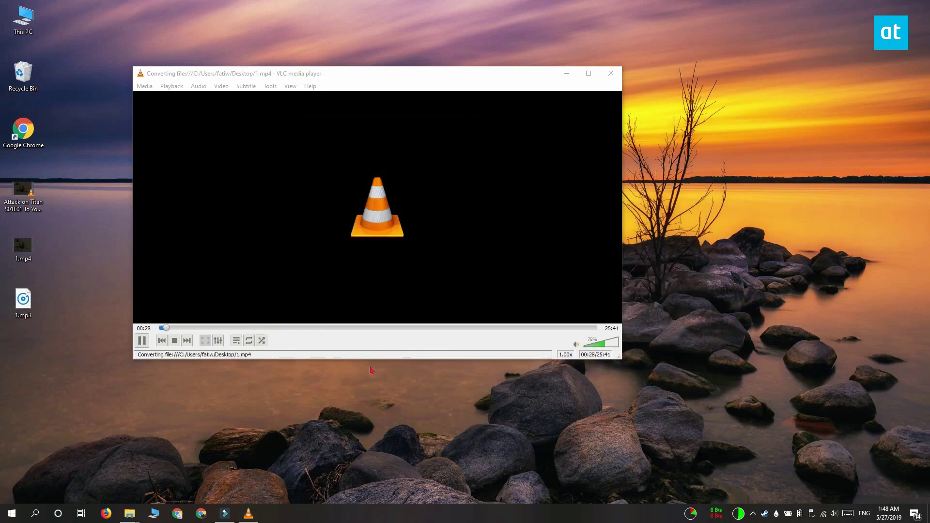